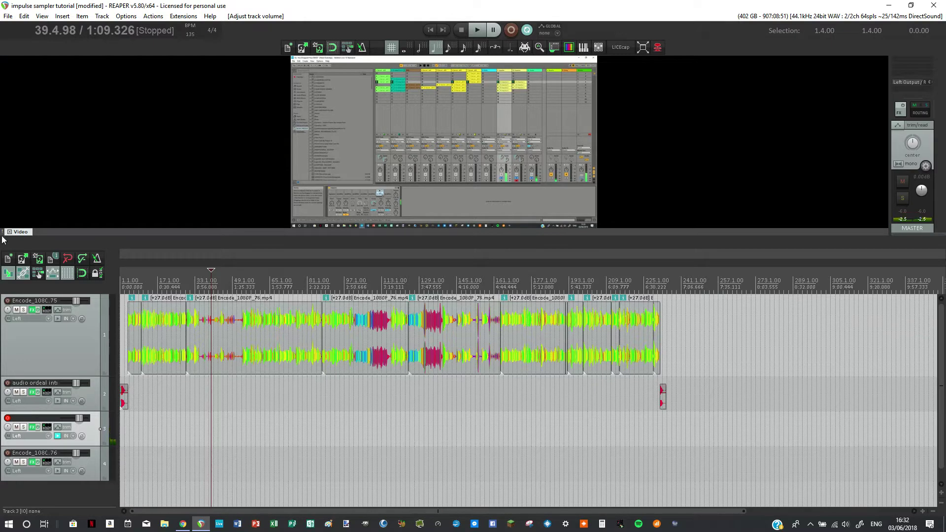
# Open the Render to File dialog from the File menu and click into the file name.
pyautogui.click(7, 15)
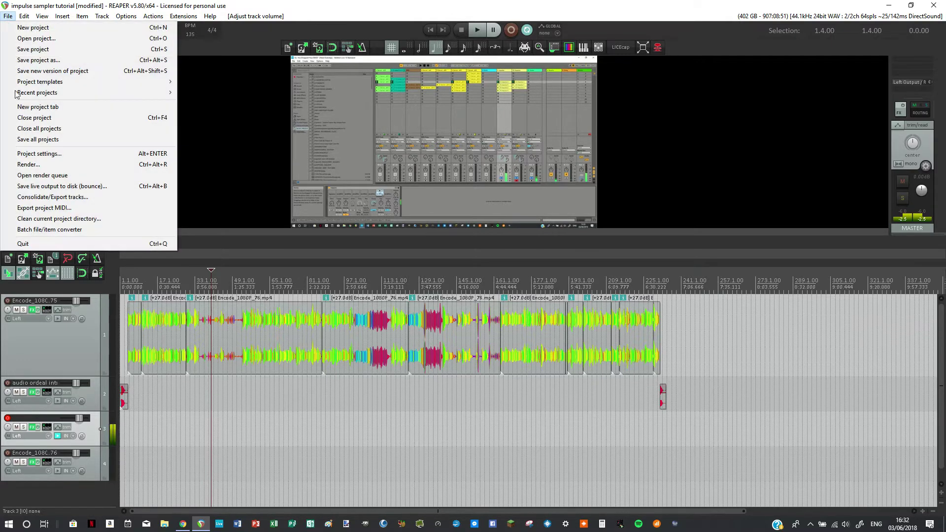
pyautogui.click(28, 164)
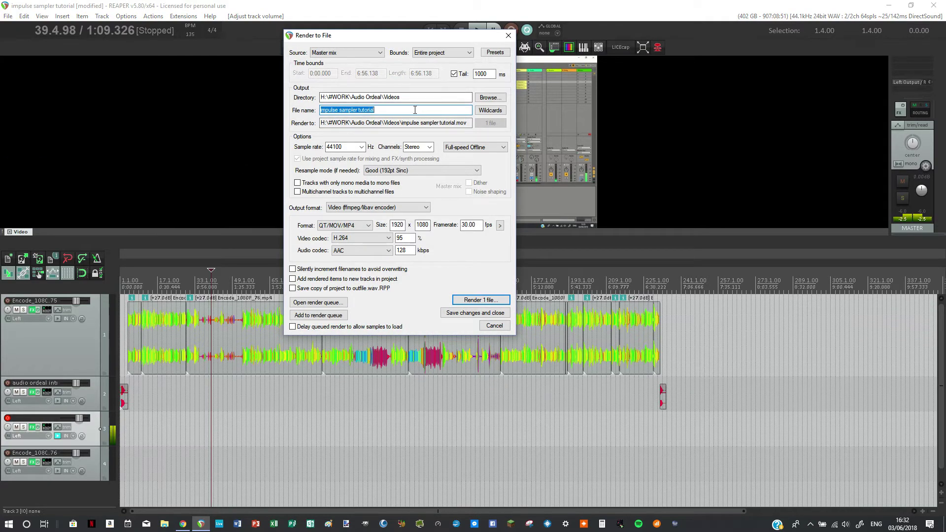
pyautogui.click(414, 110)
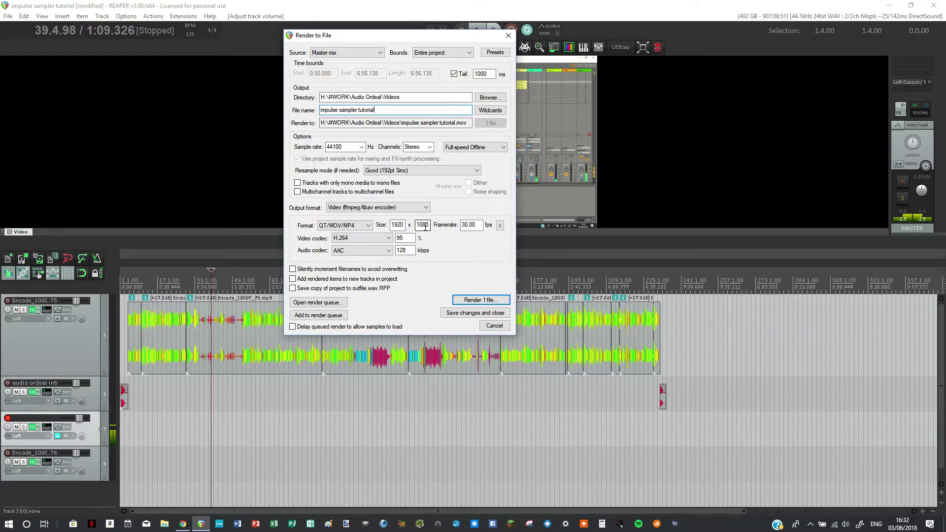
# Set the output format to MP3 (LAME), keeping Maximum bitrate/quality mode.
pyautogui.click(419, 208)
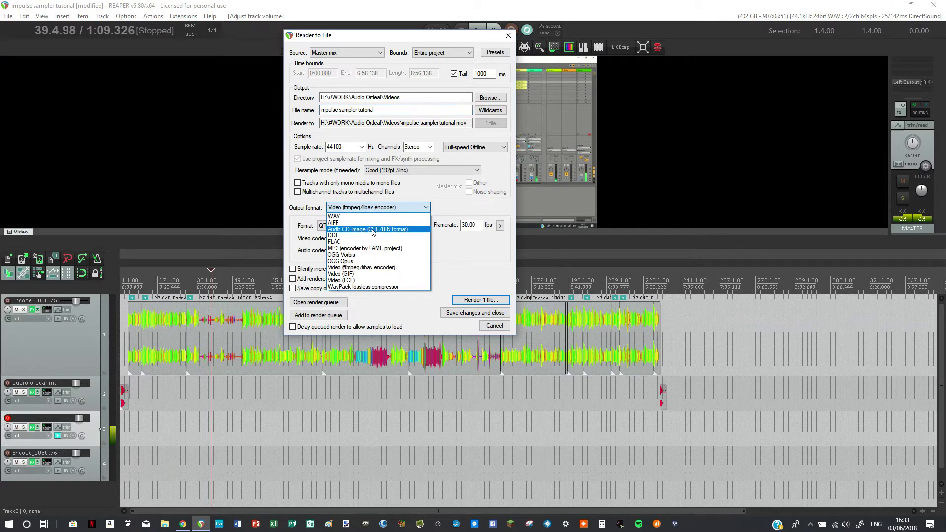
pyautogui.click(356, 249)
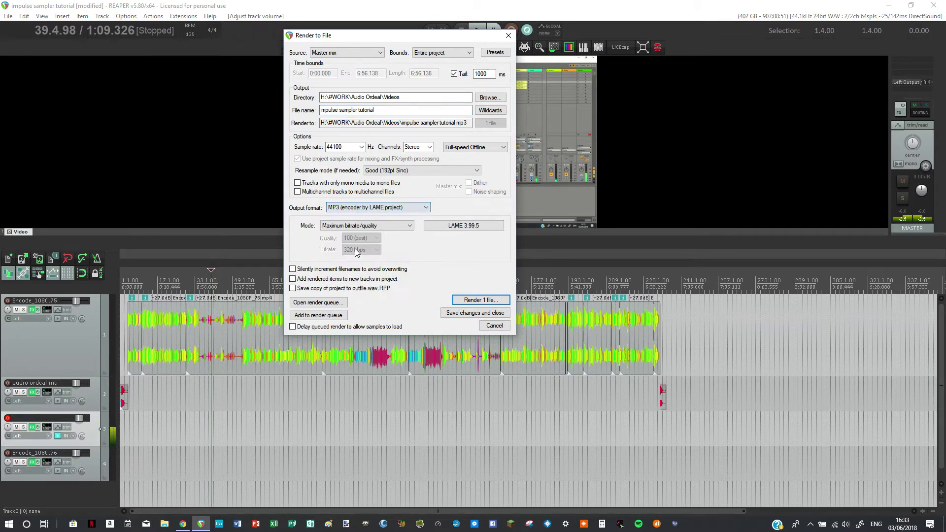
pyautogui.click(365, 226)
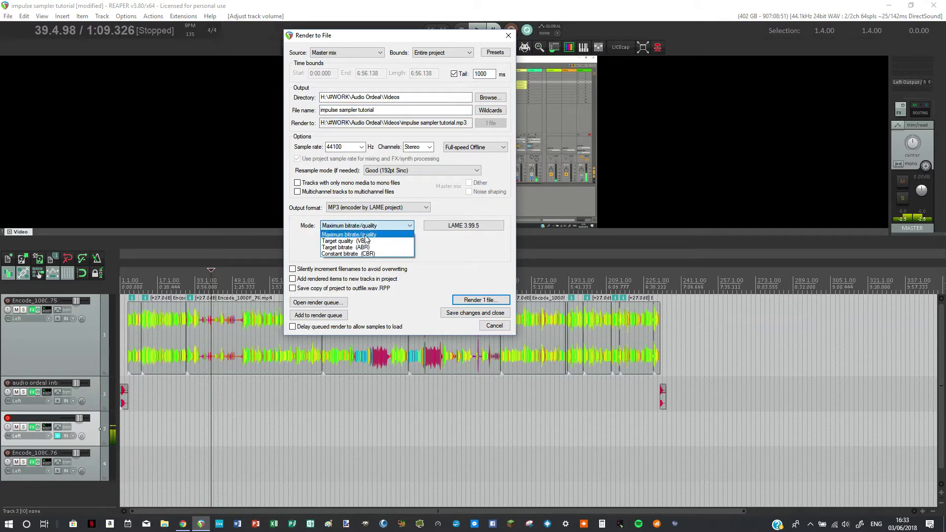
pyautogui.click(411, 225)
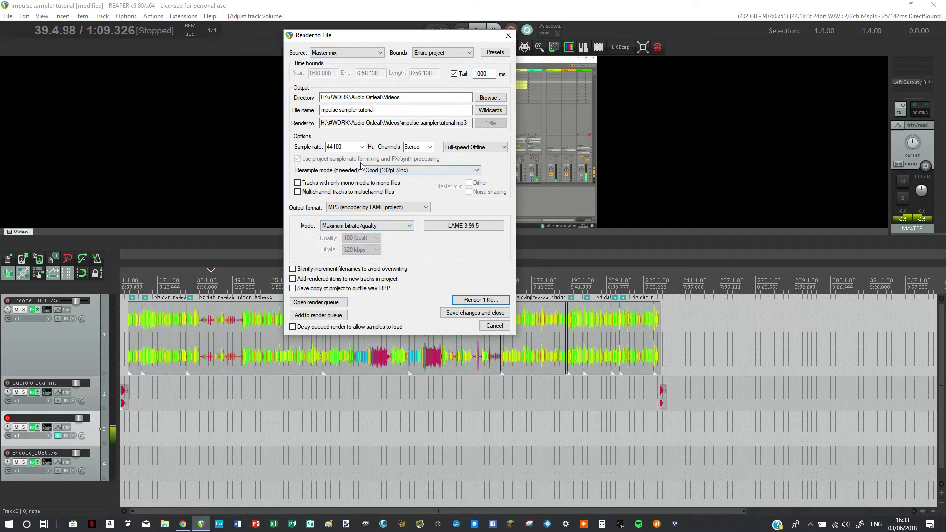
# Apply the Video Production render preset from Options and format presets.
pyautogui.click(508, 54)
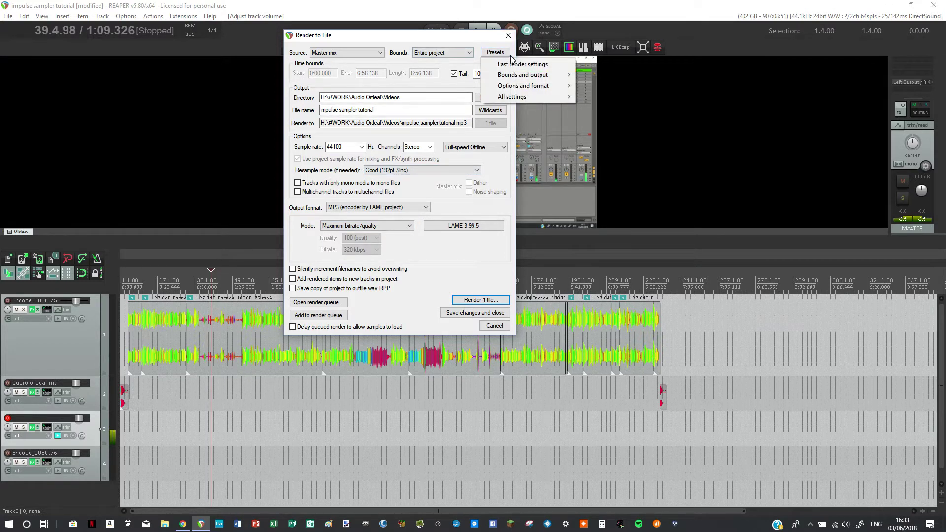
pyautogui.moveTo(525, 84)
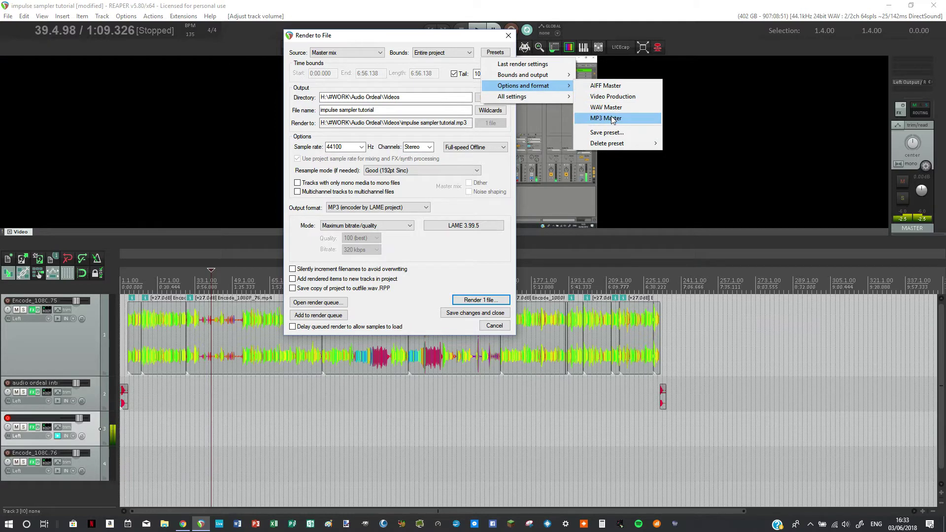
pyautogui.click(613, 96)
# Apply the WAV Master preset for 24 bit PCM WAV output.
pyautogui.click(495, 52)
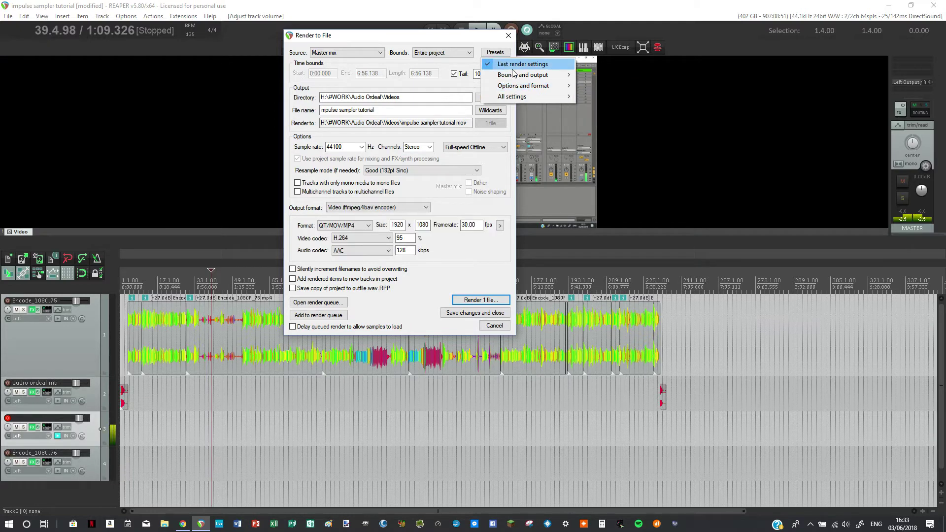
pyautogui.moveTo(524, 86)
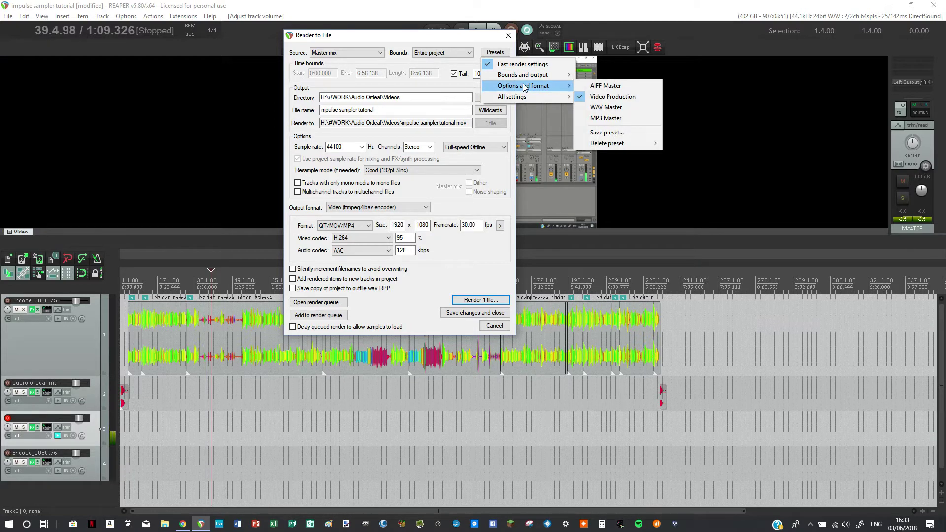
pyautogui.click(605, 107)
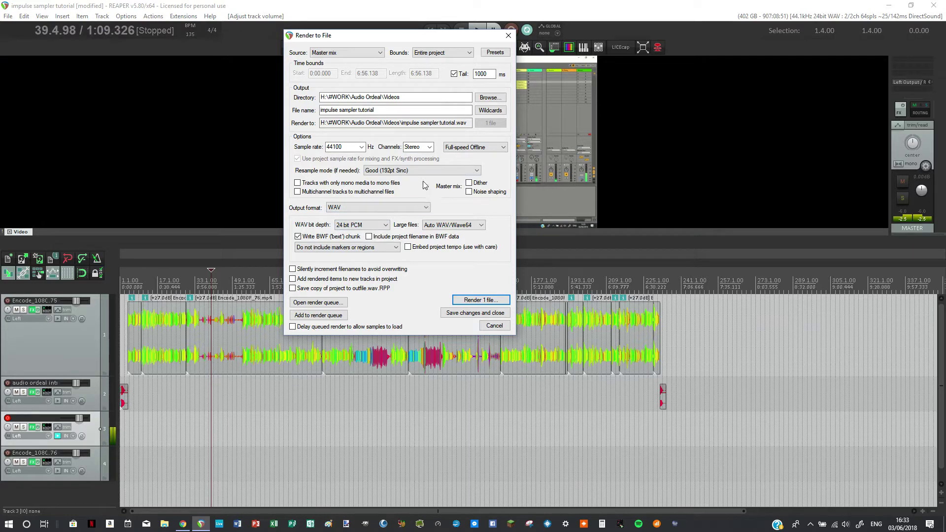
# Switch output to 24-bit FLAC with 5 - Default compression, enable dither, and select the file name.
pyautogui.click(406, 207)
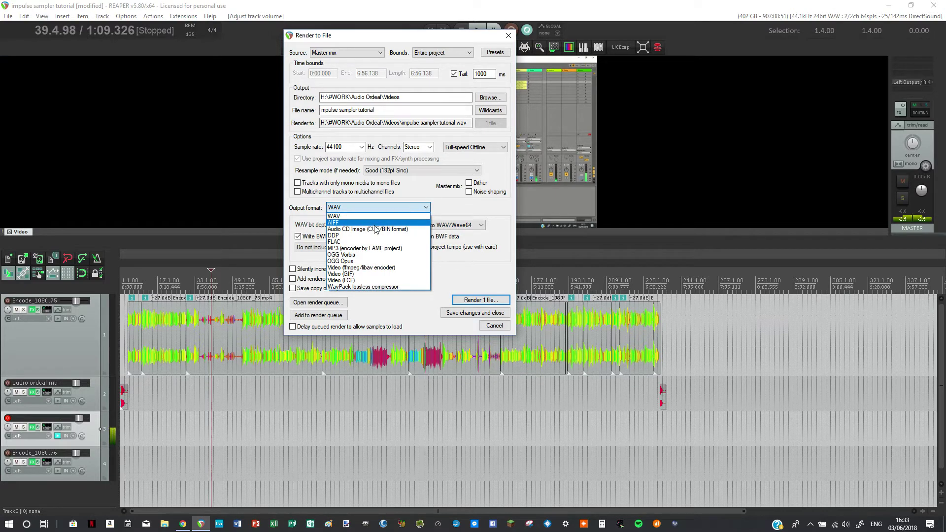
pyautogui.click(373, 241)
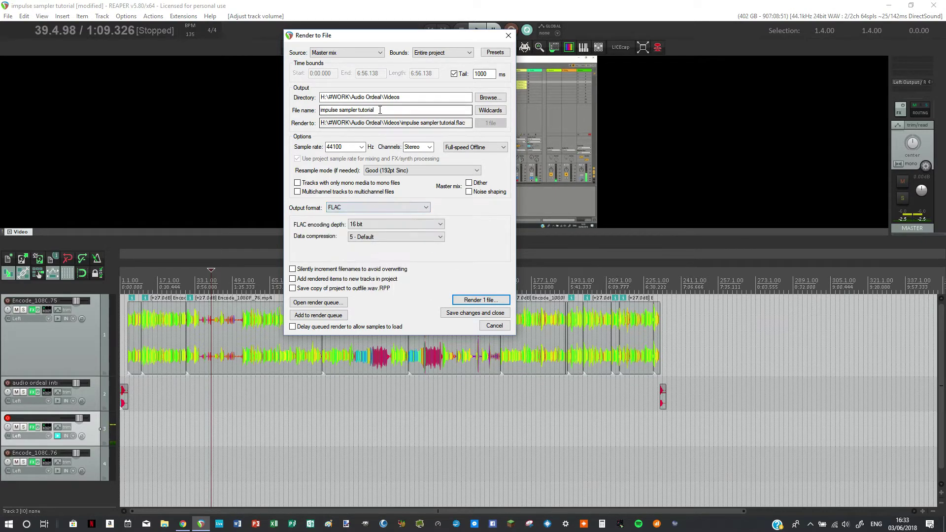
pyautogui.click(382, 224)
pyautogui.click(378, 234)
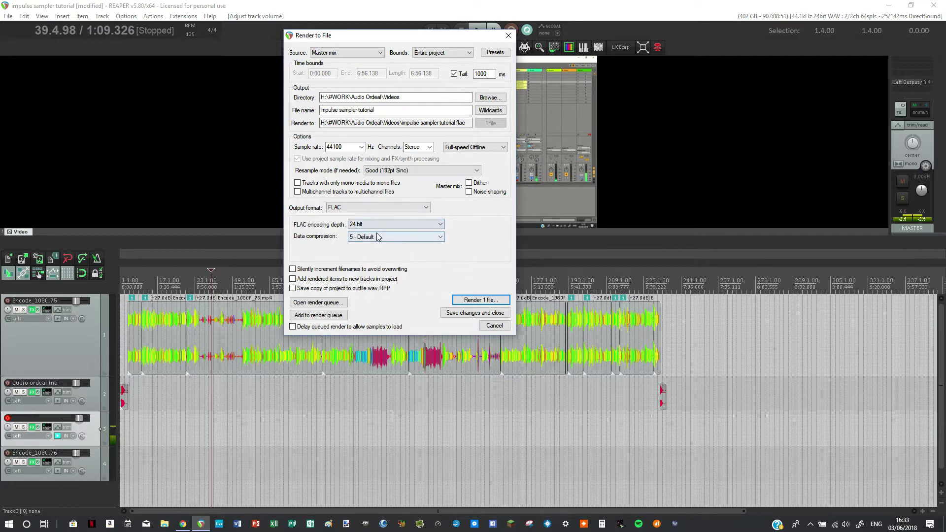
pyautogui.click(371, 238)
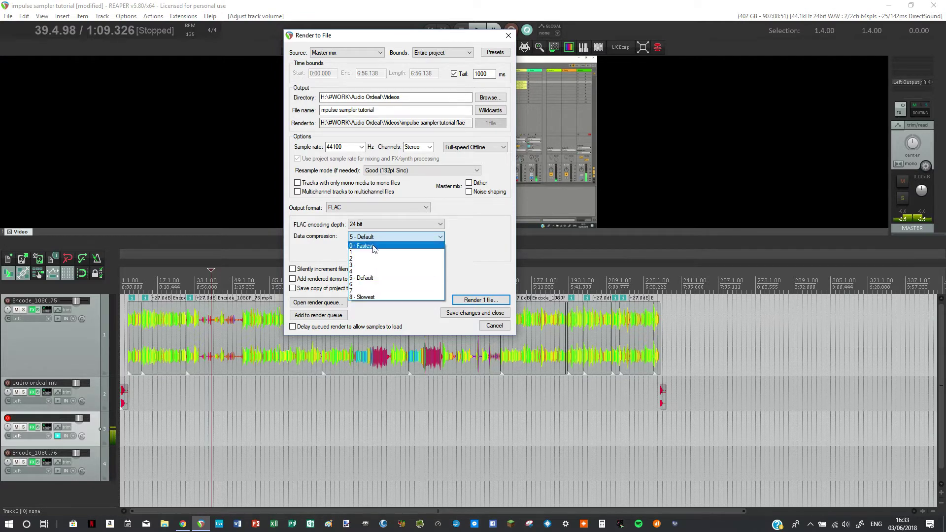
pyautogui.click(365, 278)
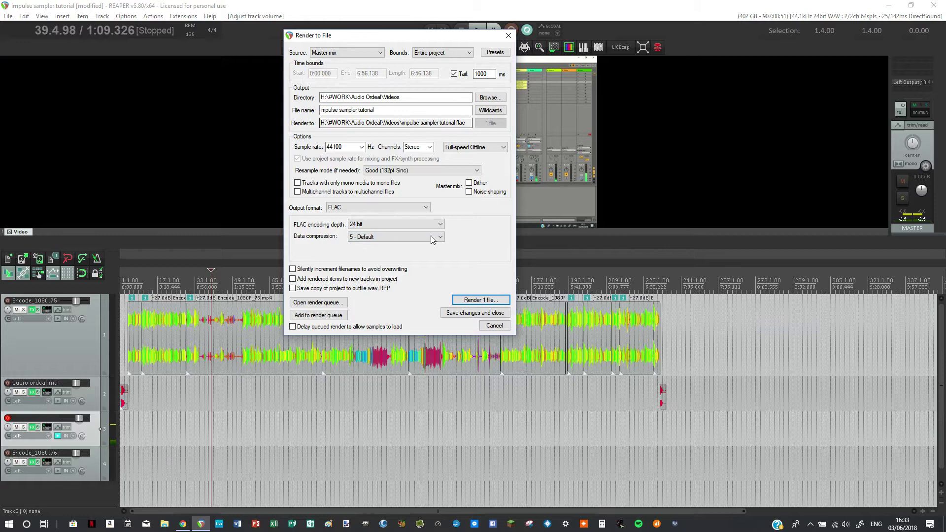
pyautogui.click(469, 182)
pyautogui.moveTo(444, 110); pyautogui.dragTo(300, 106)
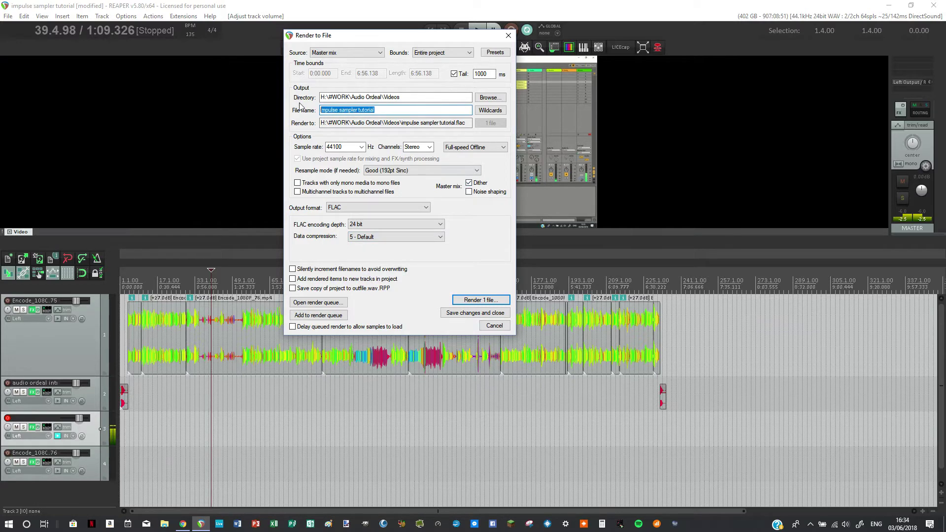
# Replace the file name with the $project wildcard, then reopen the Wildcards list.
pyautogui.press('BackSpace')
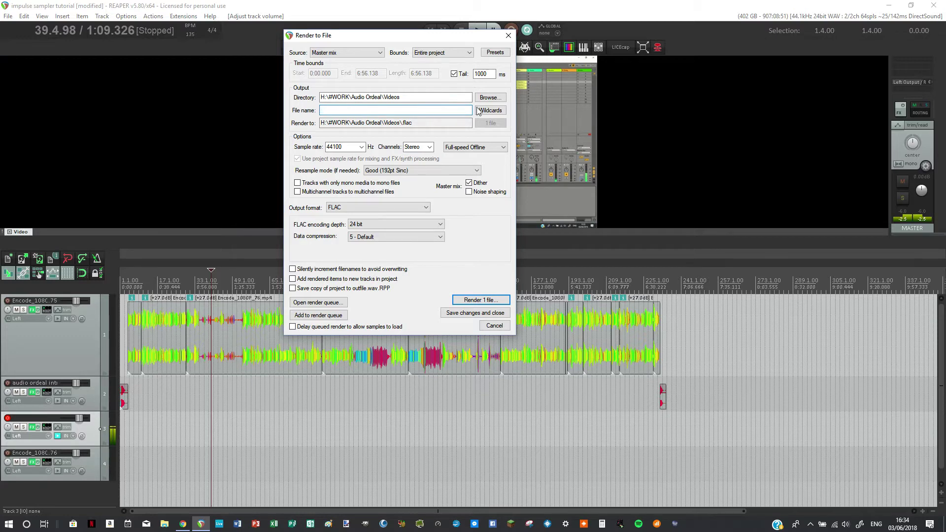
pyautogui.click(485, 111)
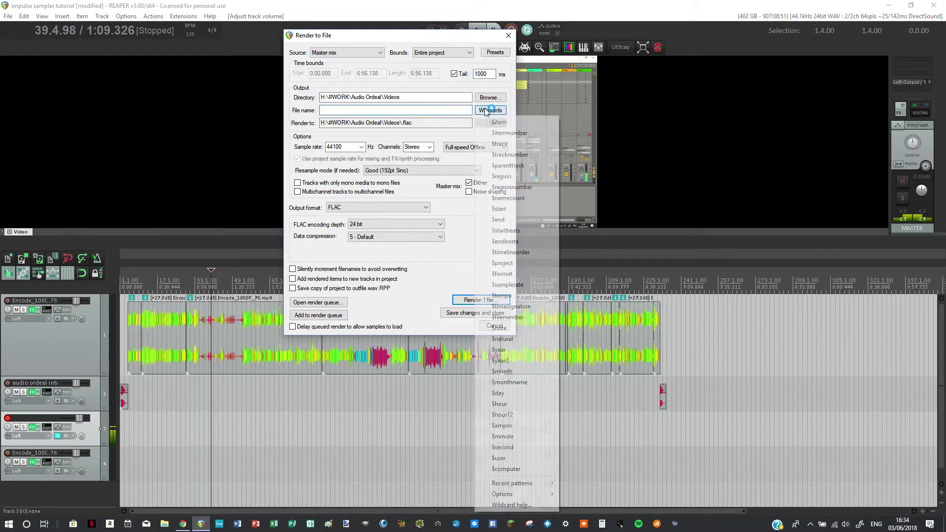
pyautogui.click(509, 265)
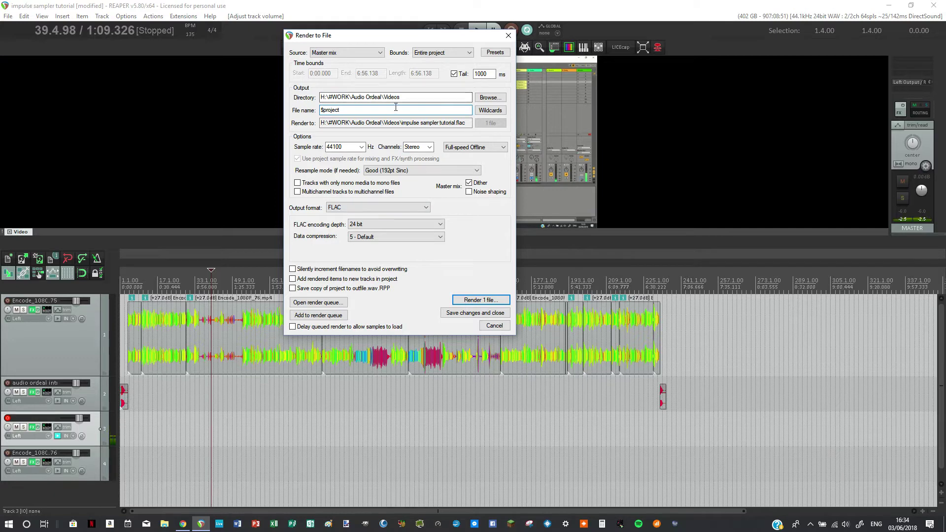
pyautogui.click(489, 110)
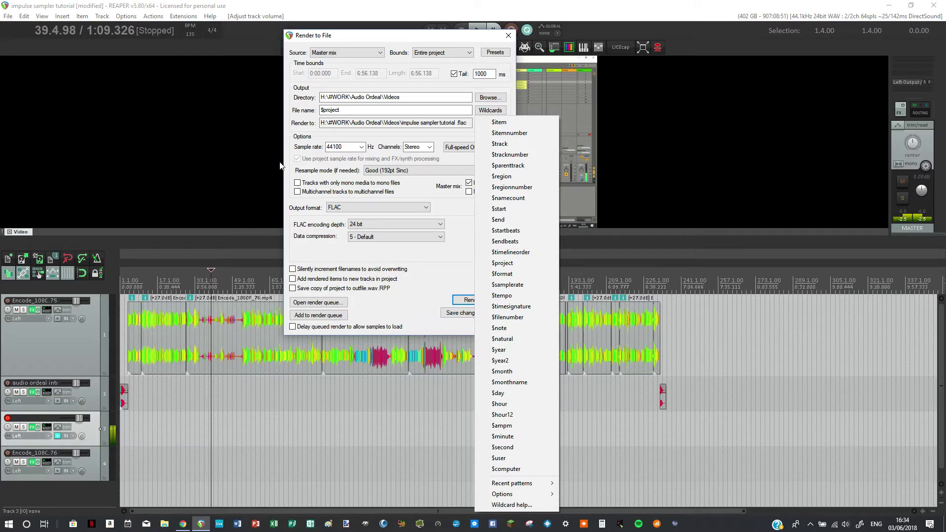
pyautogui.click(502, 144)
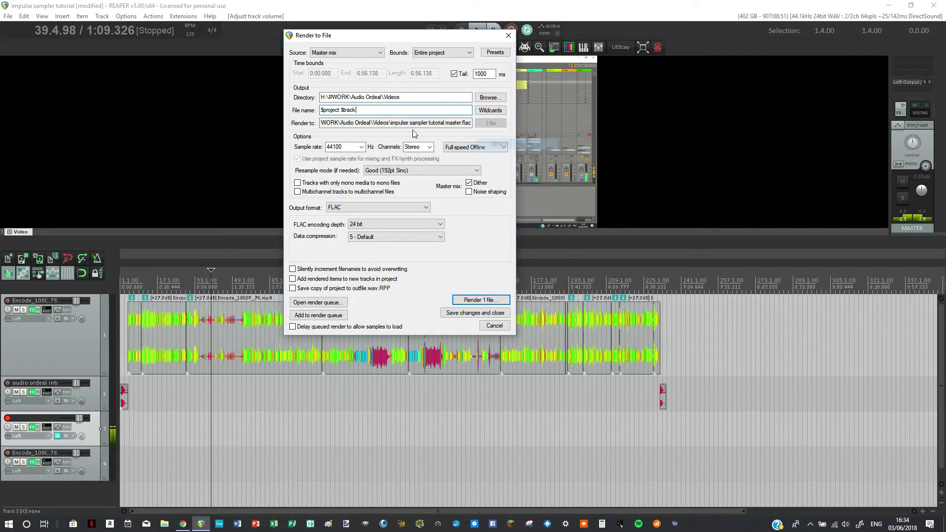
pyautogui.click(341, 110)
pyautogui.write('track')
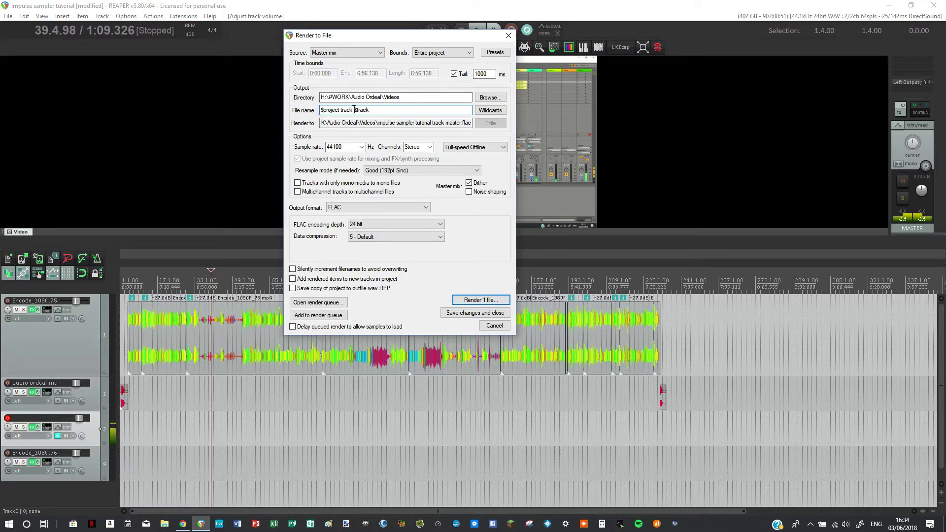
pyautogui.moveTo(369, 109); pyautogui.dragTo(341, 113)
pyautogui.press('BackSpace')
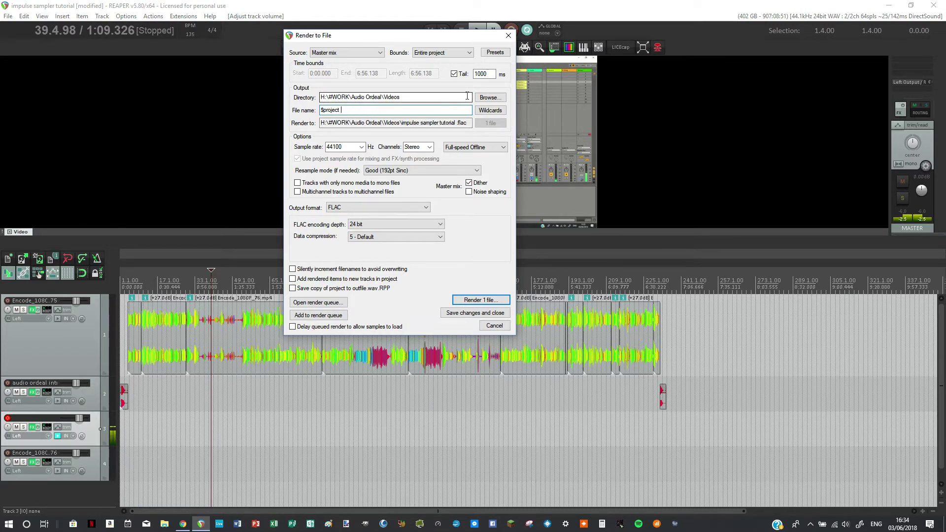
pyautogui.click(489, 110)
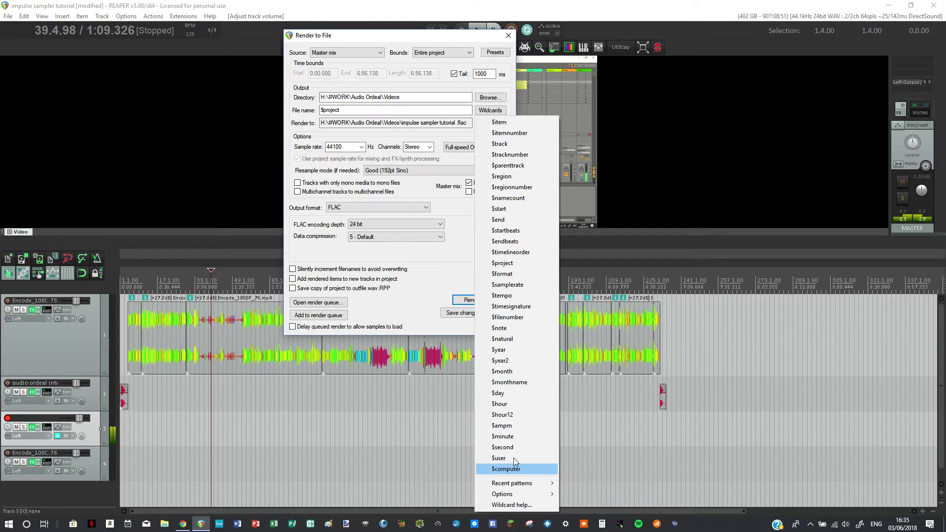
# Dismiss the wildcard list and start saving a new render preset named 'FLAC Master 24 Bit'.
pyautogui.click(458, 208)
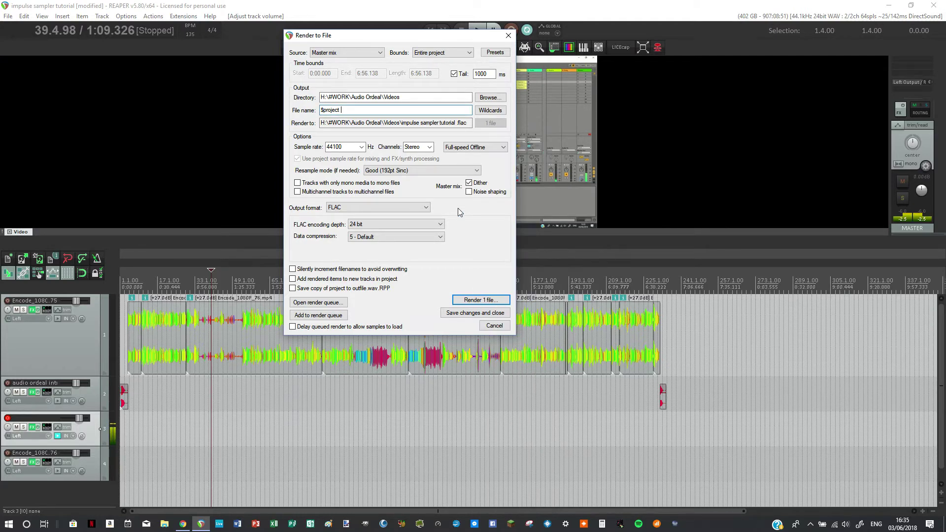
pyautogui.click(490, 53)
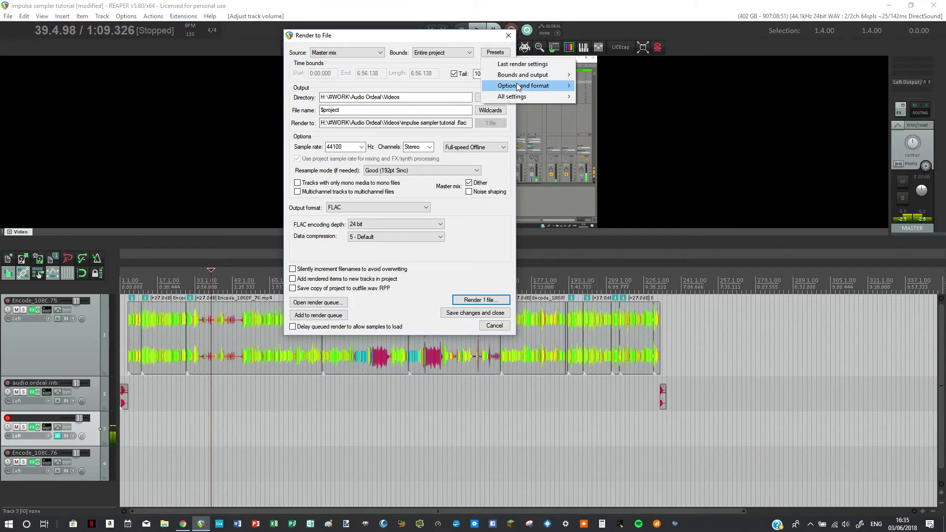
pyautogui.moveTo(531, 87)
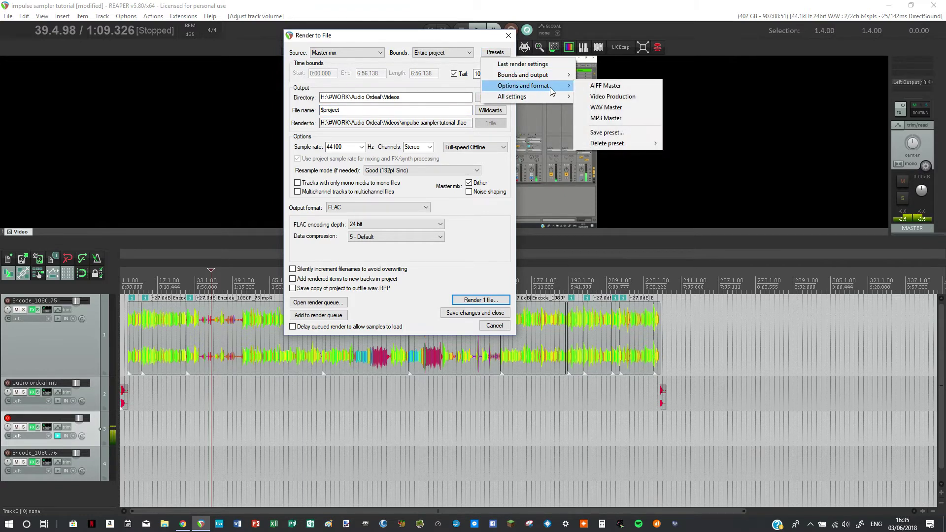
pyautogui.click(607, 132)
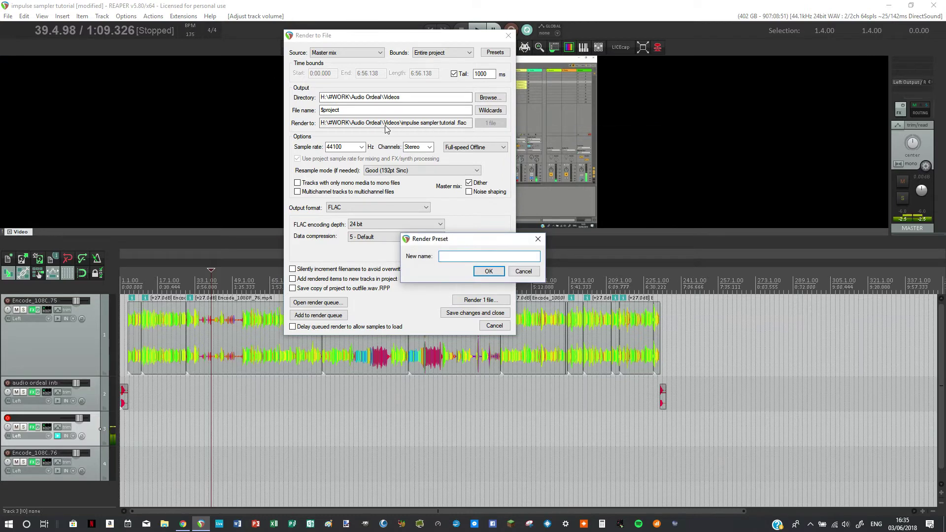
pyautogui.write('FLAC Master 24 Bit')
# Confirm saving 'FLAC Master 24 Bit', then test-load the Video Production preset.
pyautogui.click(490, 271)
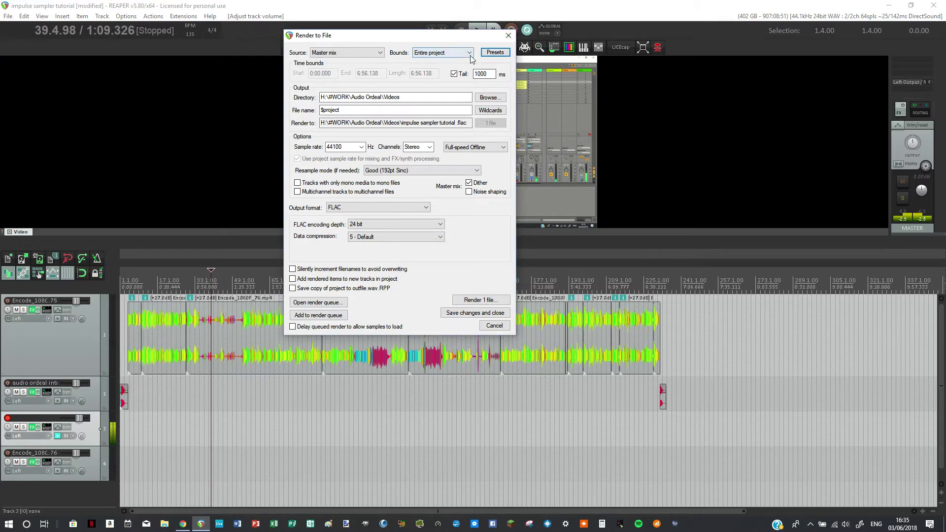
pyautogui.click(496, 54)
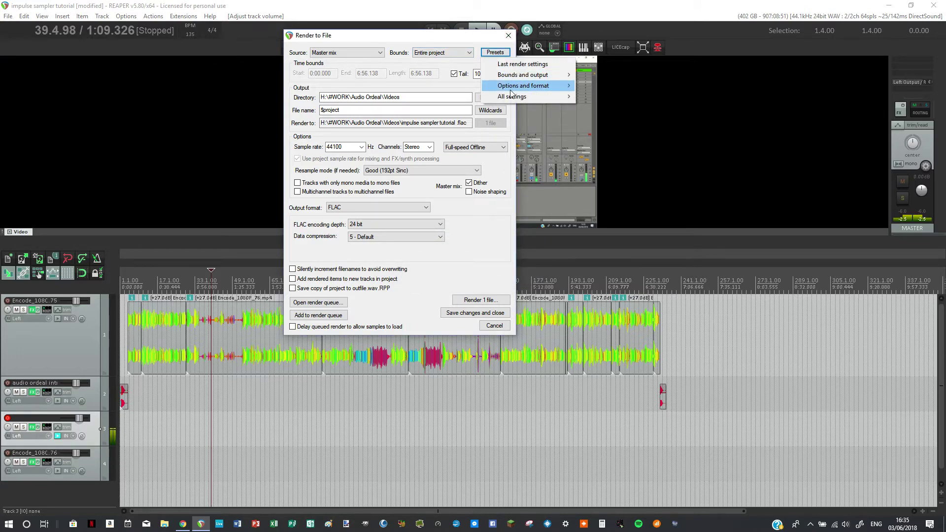
pyautogui.moveTo(566, 91)
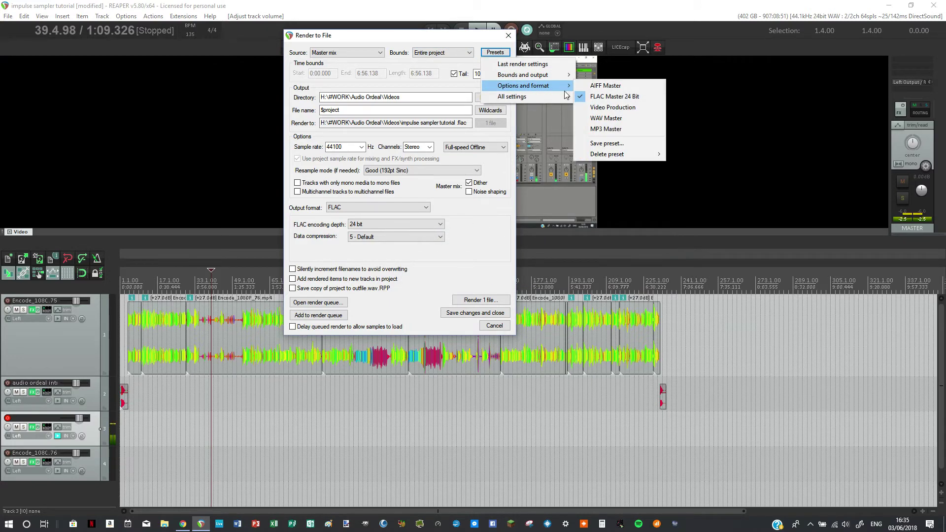
pyautogui.click(624, 109)
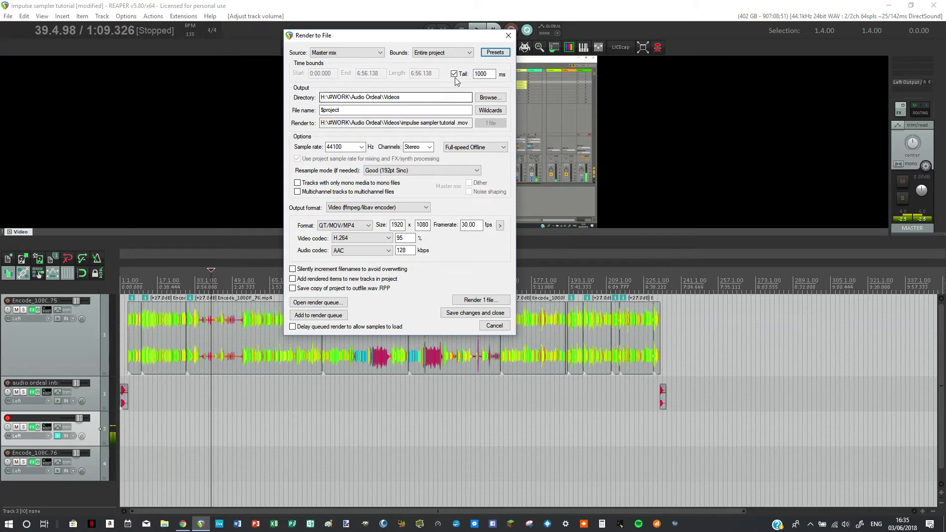
# Reapply the 'FLAC Master 24 Bit' preset to restore 24-bit FLAC output.
pyautogui.click(487, 57)
pyautogui.moveTo(542, 86)
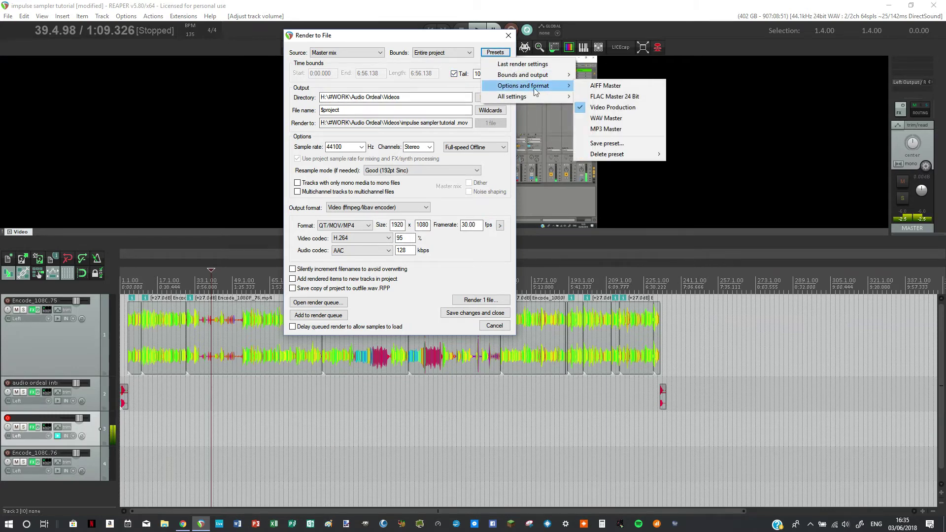
pyautogui.click(600, 97)
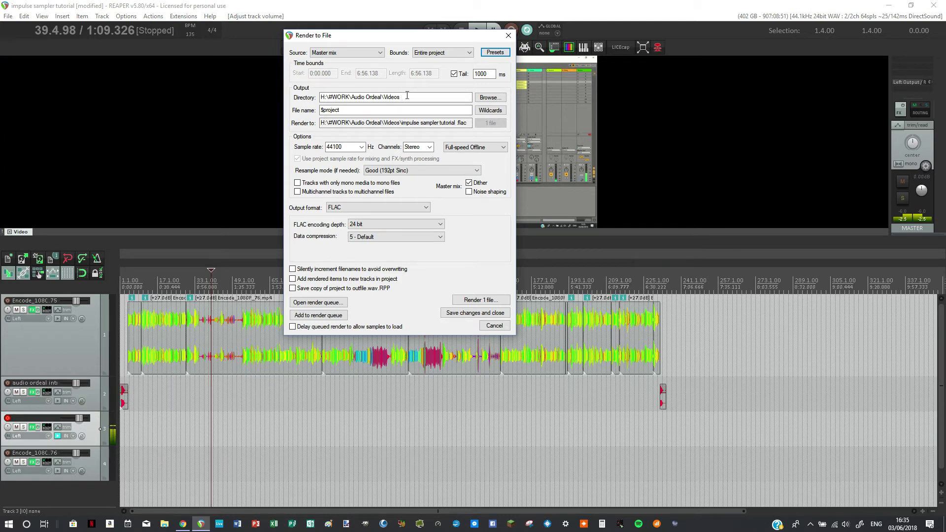
pyautogui.click(450, 96)
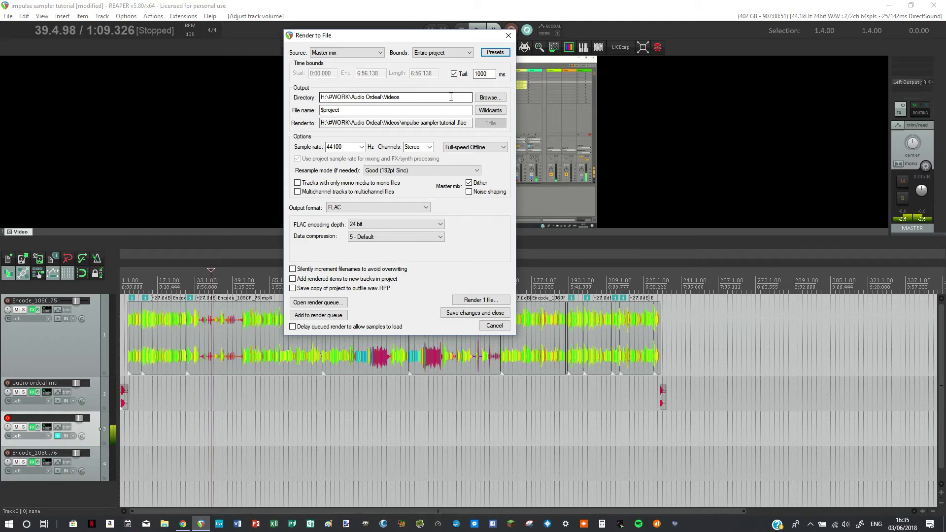